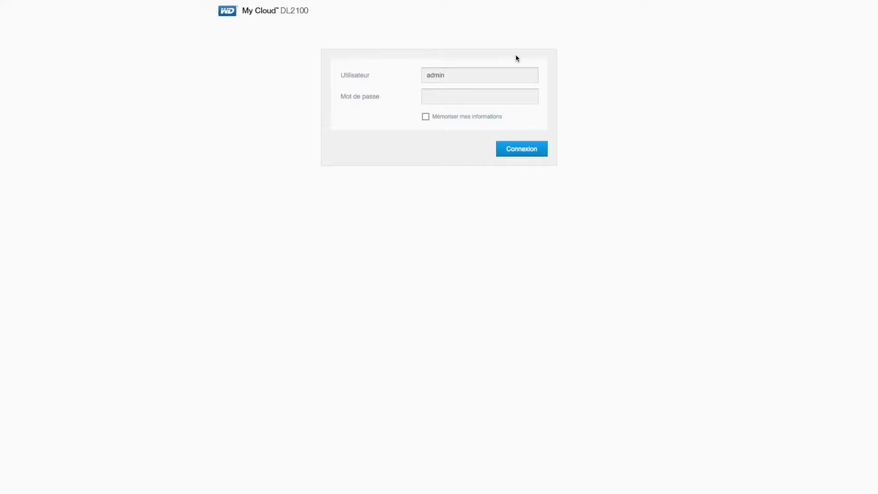
# Log in to the NAS as admin with the account password and open the Applications page.
pyautogui.write('***')
pyautogui.press('Return')
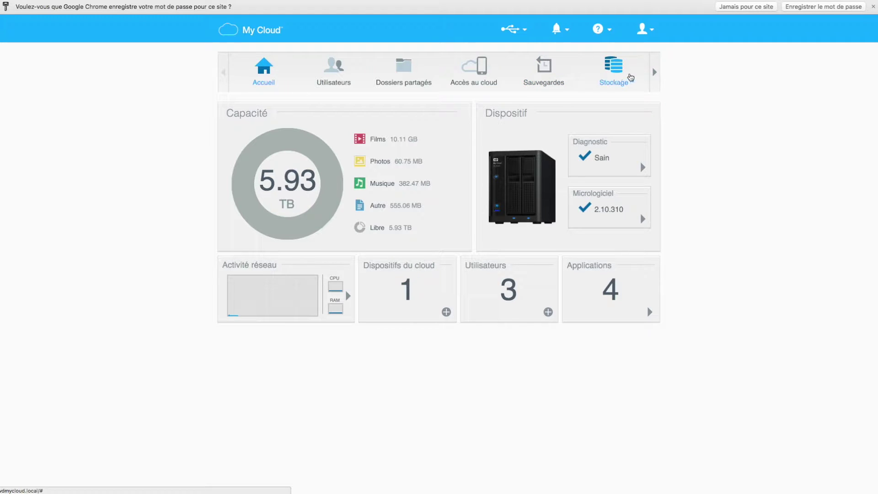
pyautogui.click(654, 72)
pyautogui.click(653, 73)
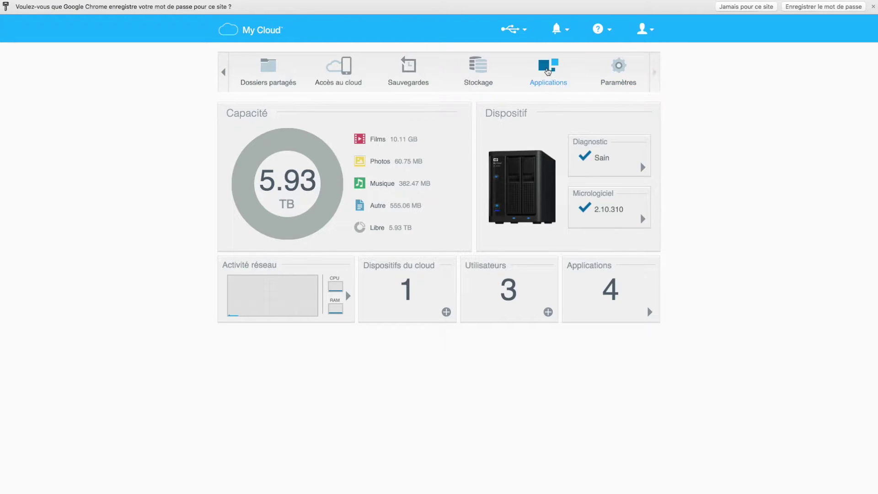
pyautogui.click(546, 68)
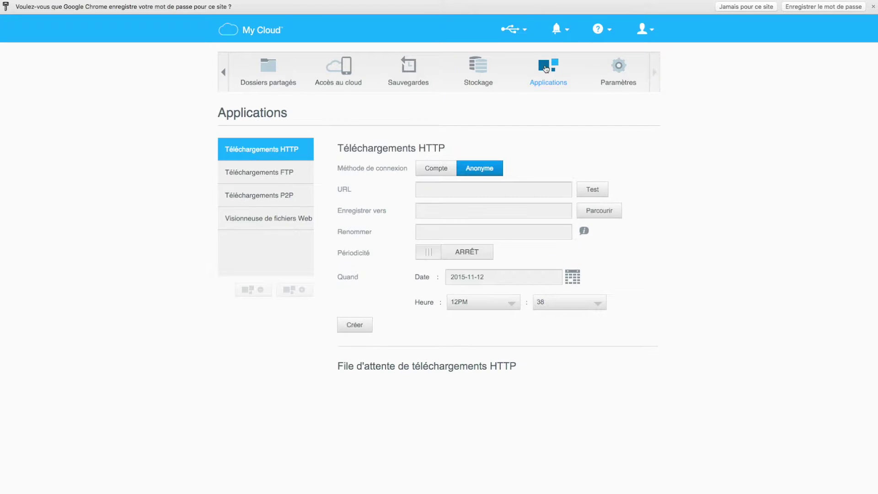
# Add the plexmediaserver application from the available applications and install it.
pyautogui.click(292, 290)
pyautogui.scroll(-3, 484, 232)
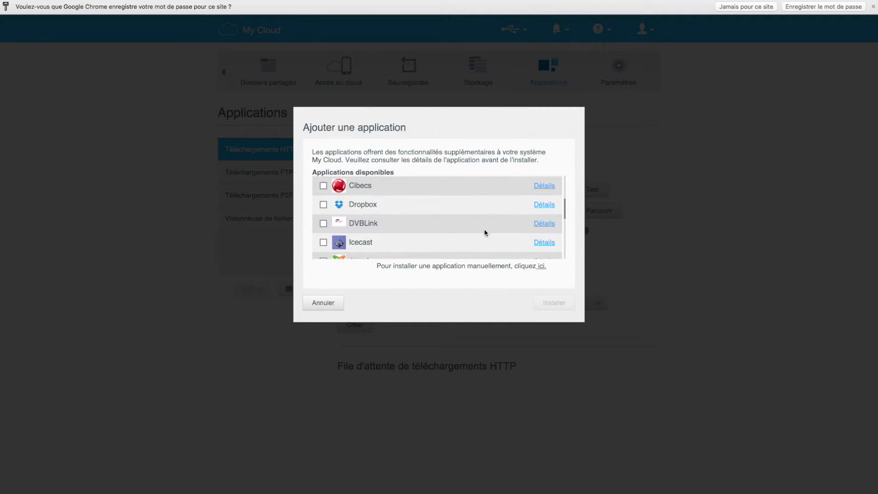
pyautogui.scroll(-6, 485, 233)
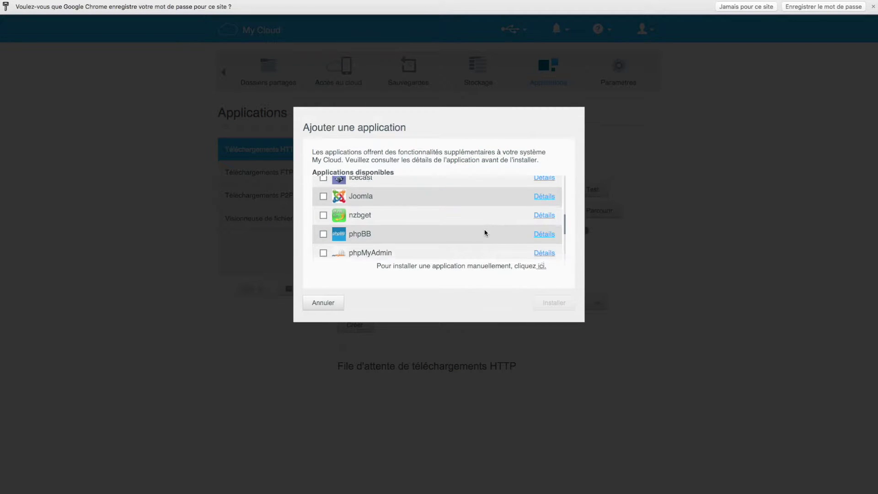
pyautogui.scroll(-1, 485, 232)
pyautogui.click(322, 202)
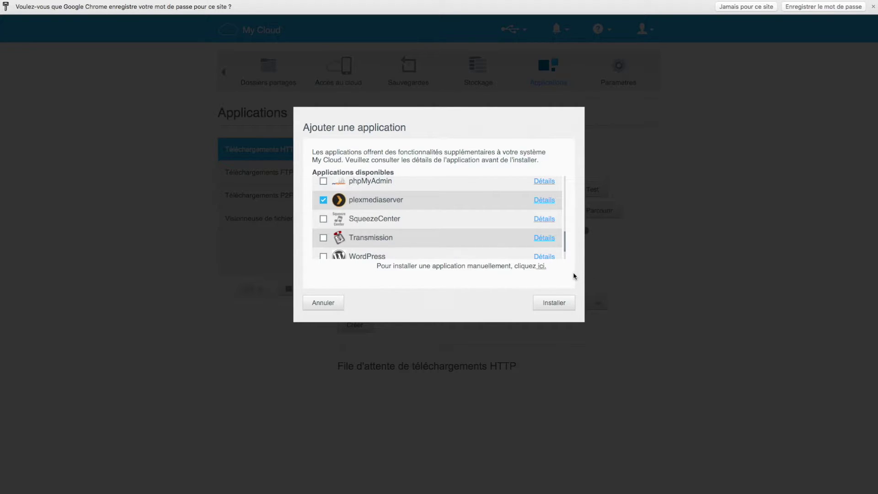
pyautogui.click(551, 306)
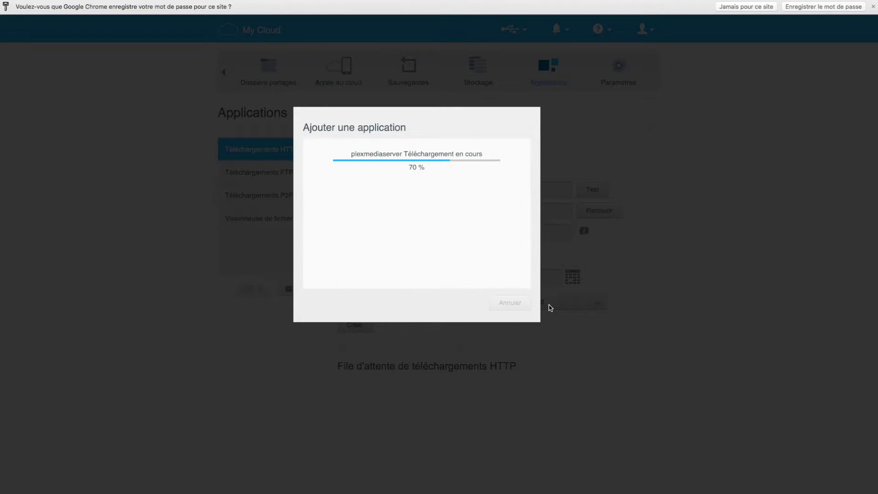
pyautogui.click(873, 6)
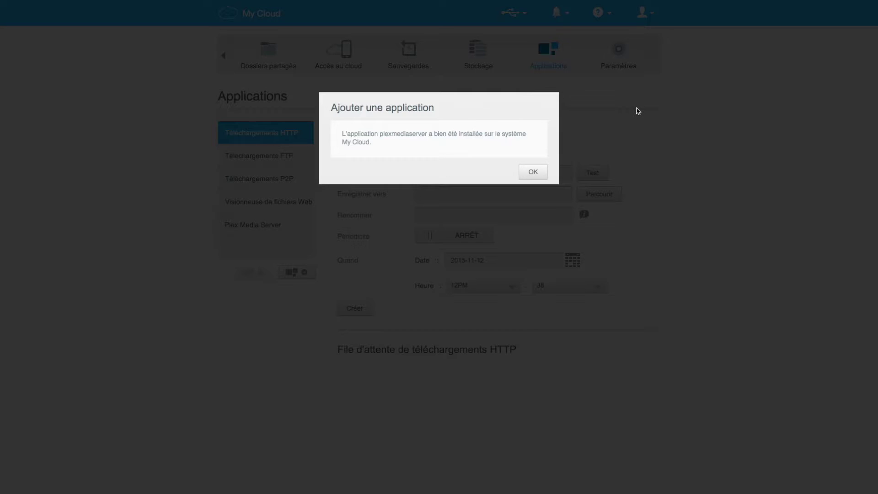
pyautogui.click(535, 172)
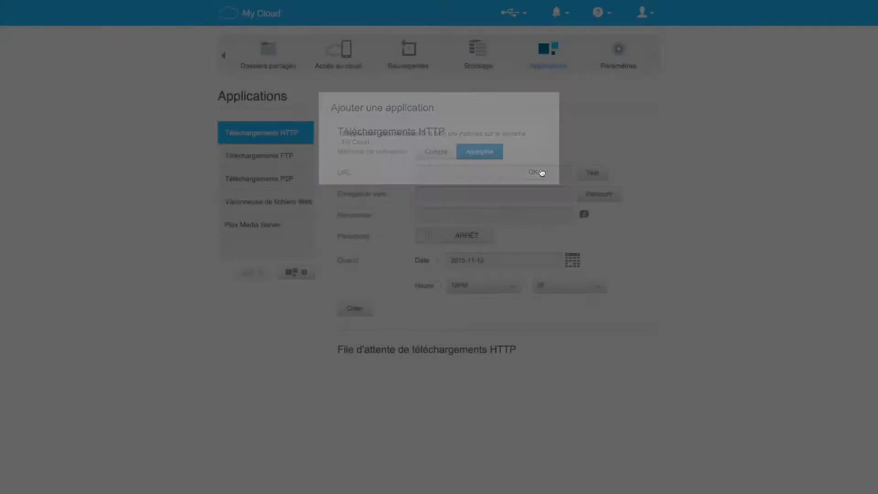
# Open the configuration page of the installed Plex Media Server and dismiss the browser's translation offer.
pyautogui.click(244, 227)
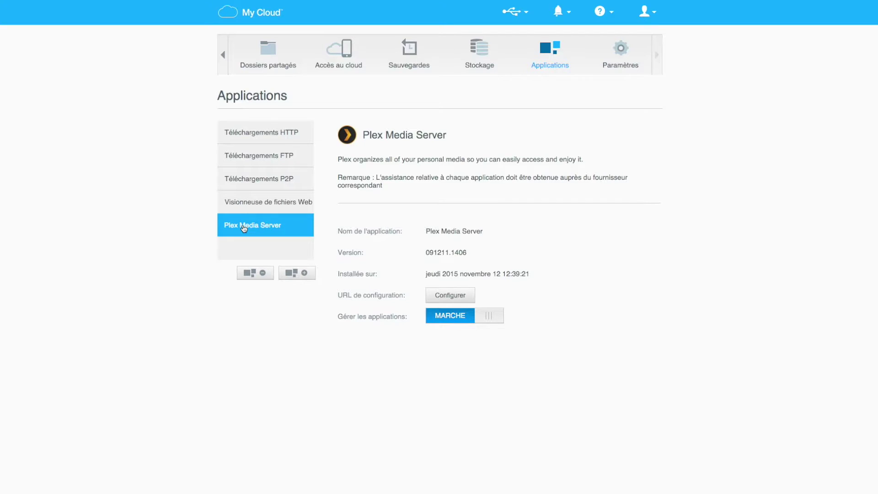
pyautogui.click(449, 296)
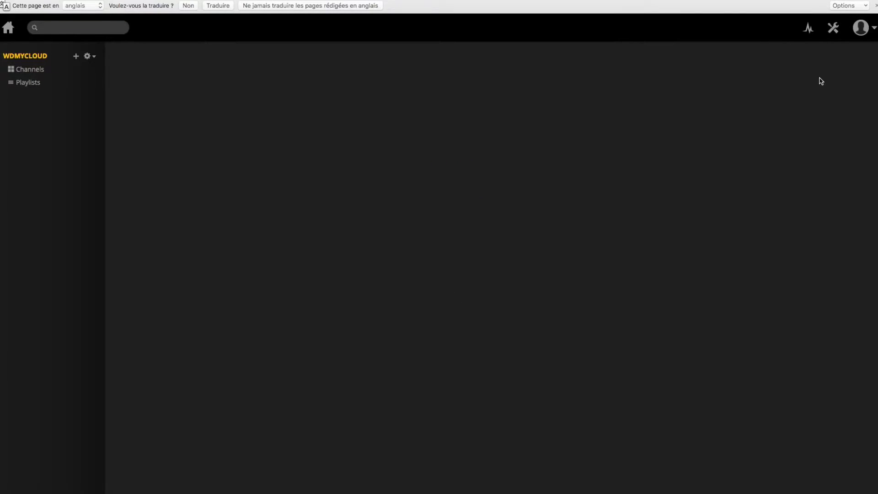
pyautogui.click(876, 6)
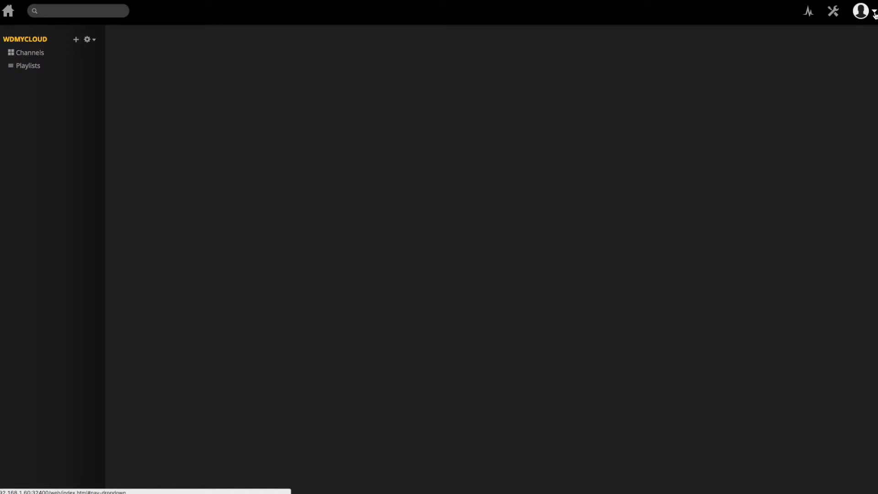
# Set the Plex web interface language to Français and save the change.
pyautogui.click(835, 12)
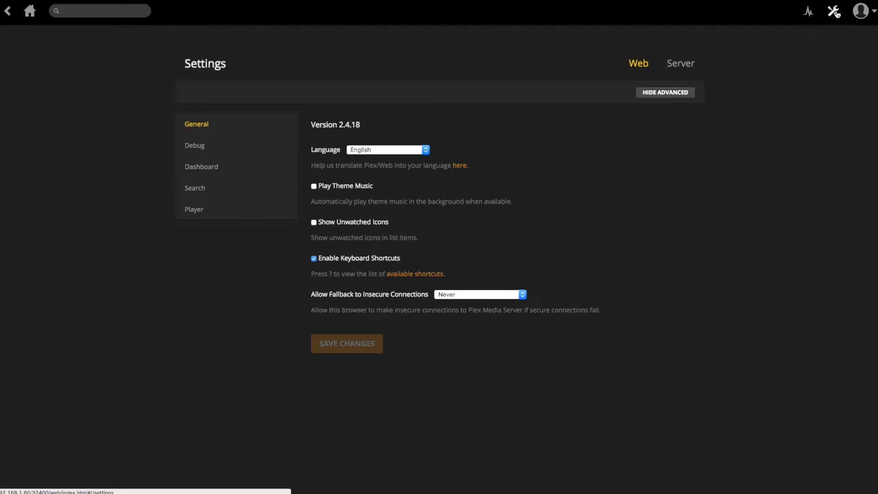
pyautogui.click(397, 150)
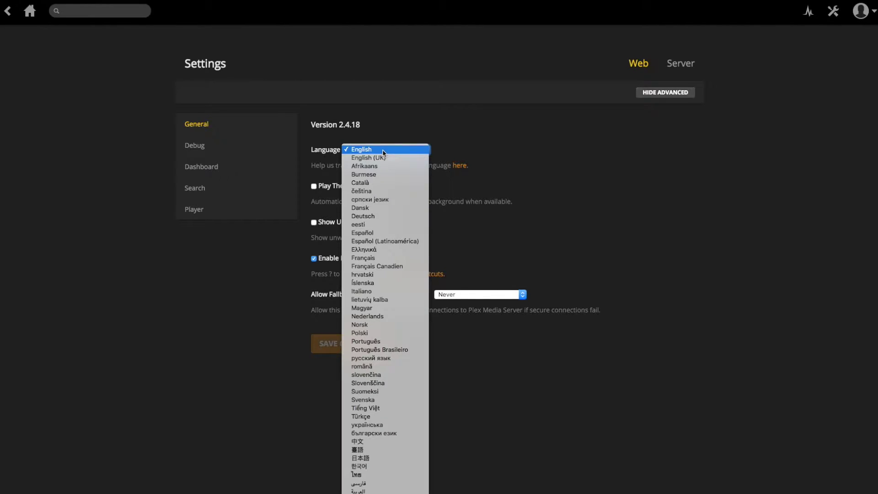
pyautogui.click(385, 259)
pyautogui.click(356, 346)
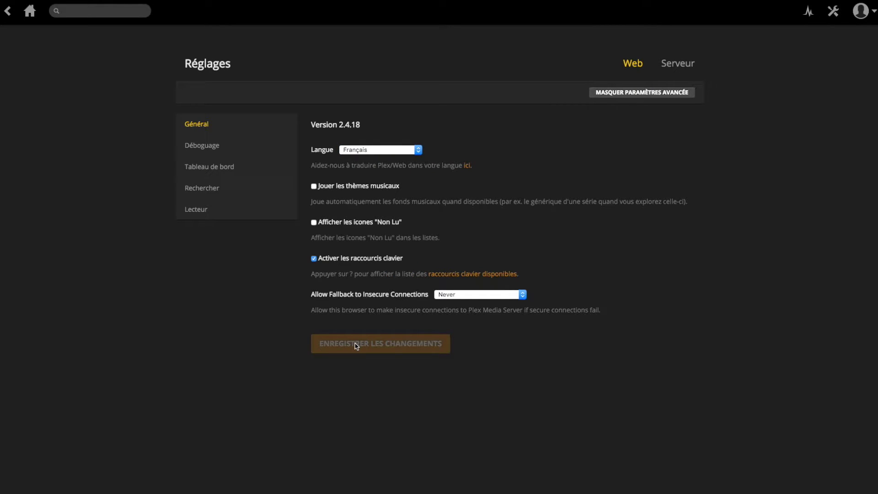
# Return to the Plex home page and start adding a library of type Films.
pyautogui.click(30, 13)
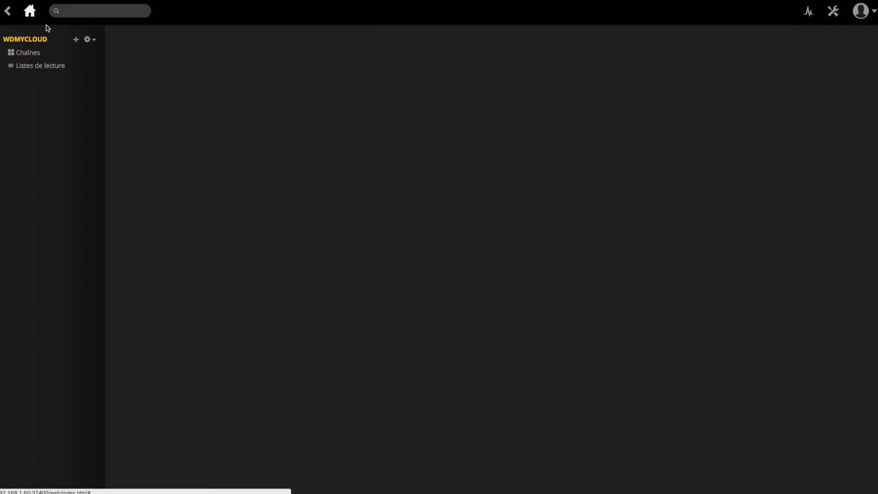
pyautogui.click(76, 41)
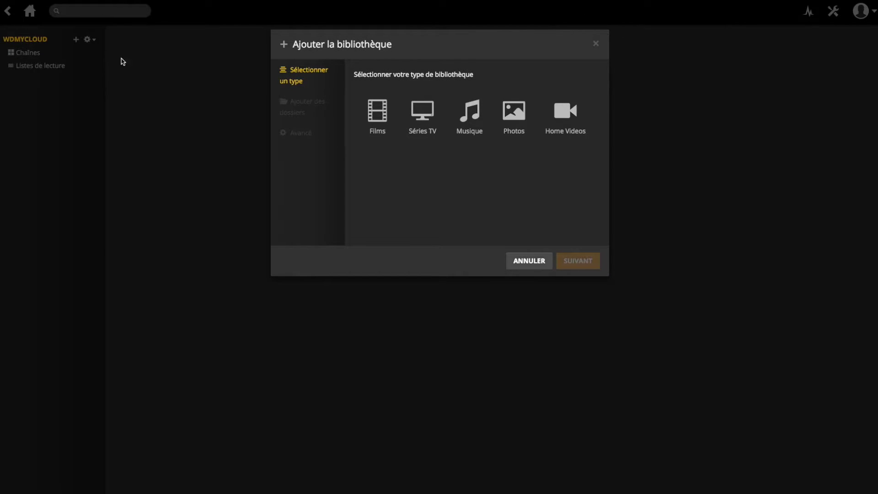
pyautogui.click(380, 109)
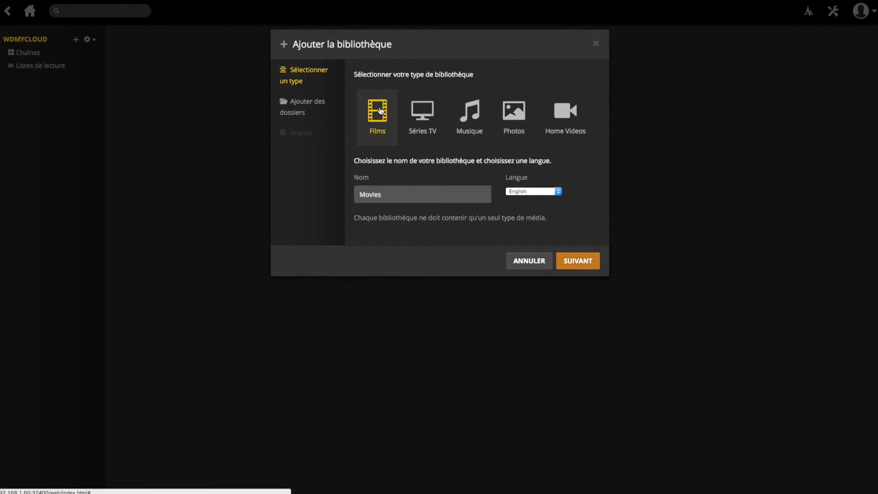
# Try the Séries TV, Musique, Photos and Home Videos library types in turn.
pyautogui.click(421, 110)
pyautogui.click(471, 110)
pyautogui.click(509, 110)
pyautogui.click(574, 115)
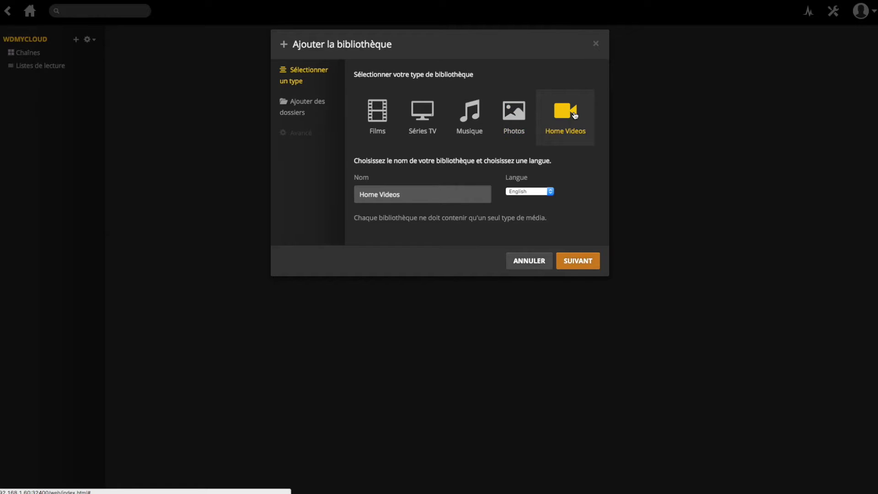
# Set the new library's type to Films and its language to Français, and continue to the folder selection.
pyautogui.click(377, 111)
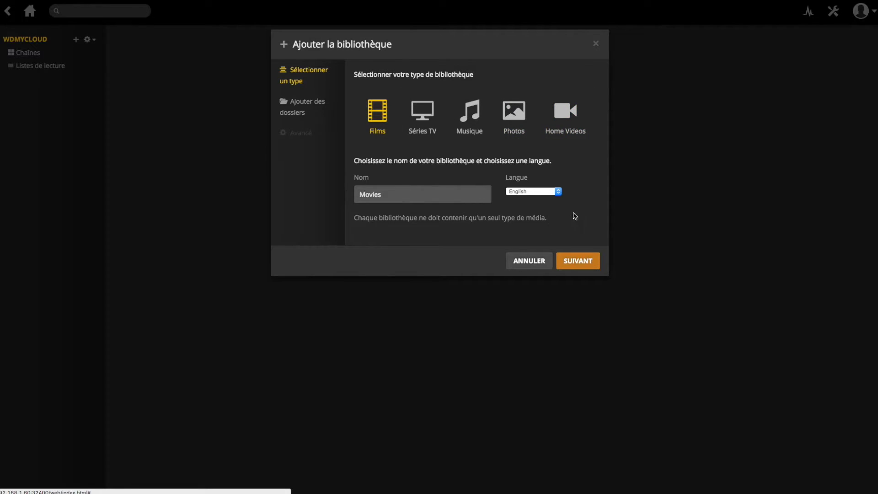
pyautogui.click(535, 191)
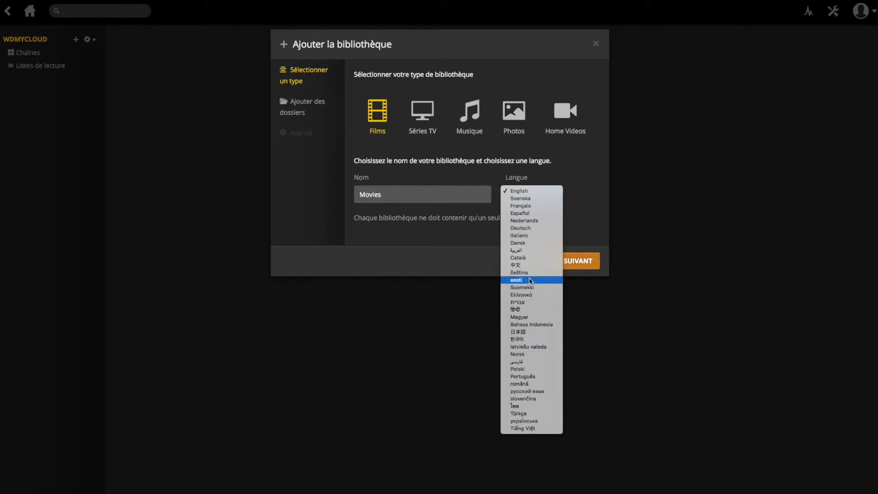
pyautogui.click(521, 206)
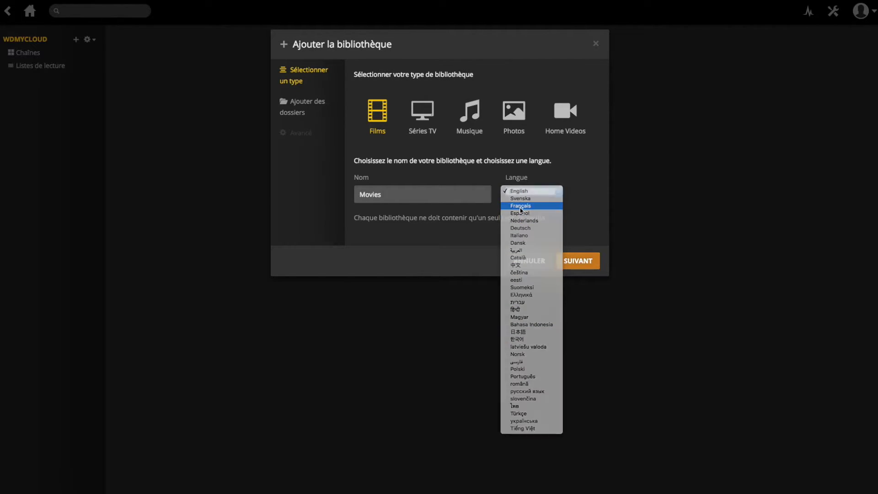
pyautogui.click(578, 268)
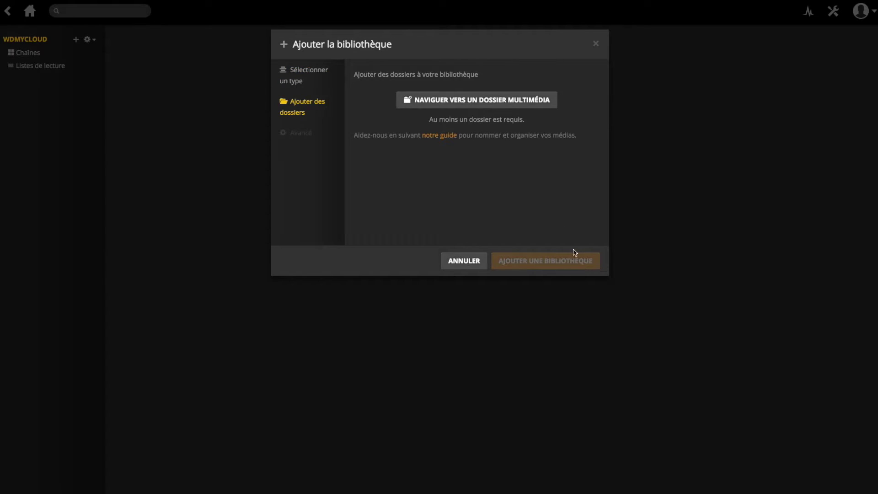
# Add the folder /mnt/HD/HD_a2/Public/Films to the Movies library and create the library.
pyautogui.click(465, 99)
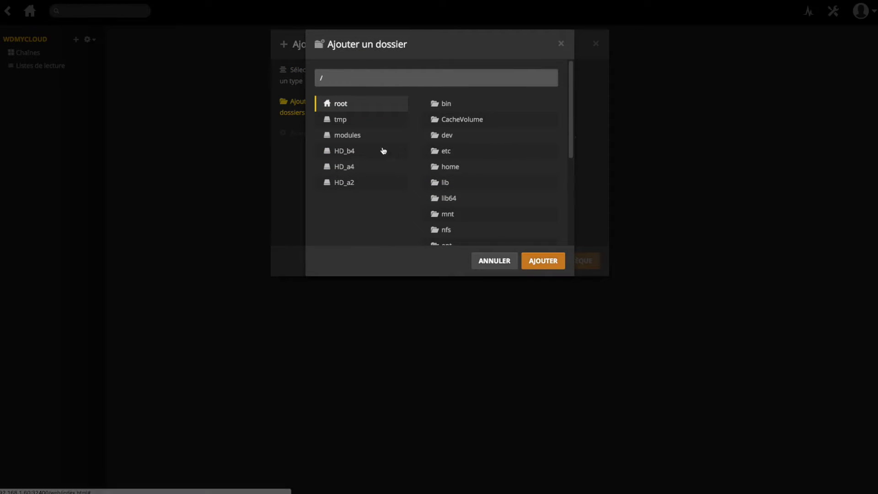
pyautogui.click(351, 182)
pyautogui.scroll(-1, 472, 172)
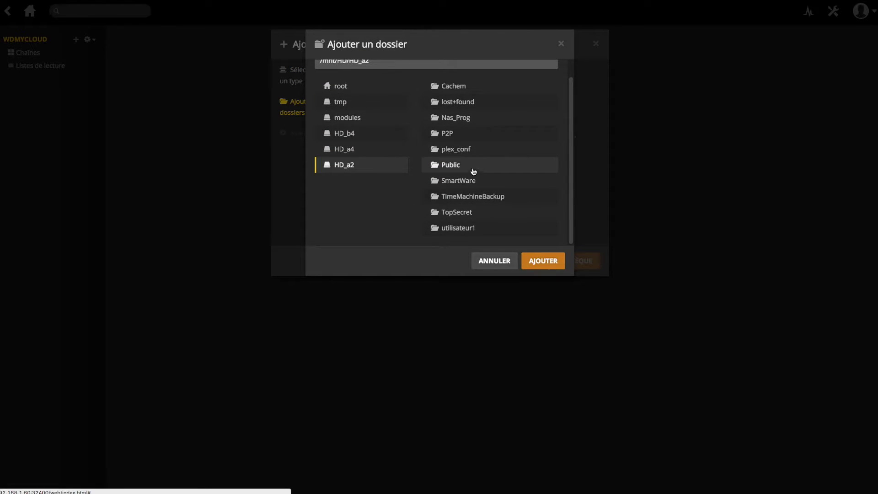
pyautogui.click(460, 166)
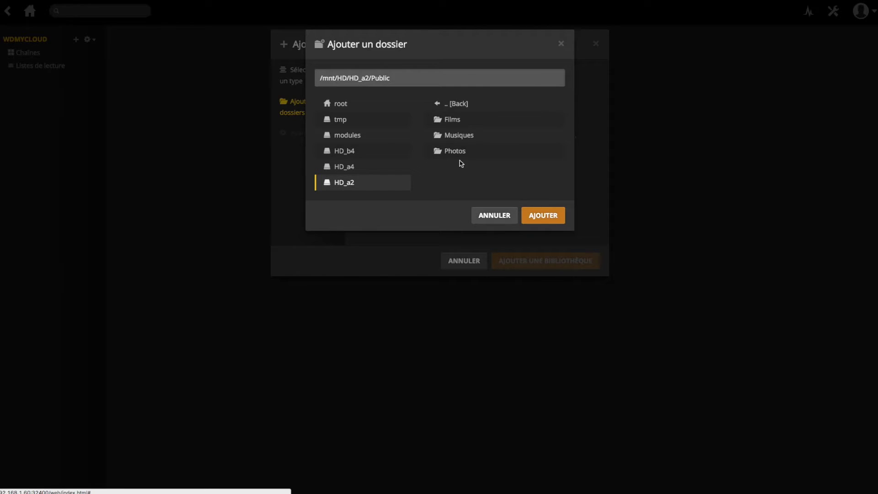
pyautogui.click(453, 119)
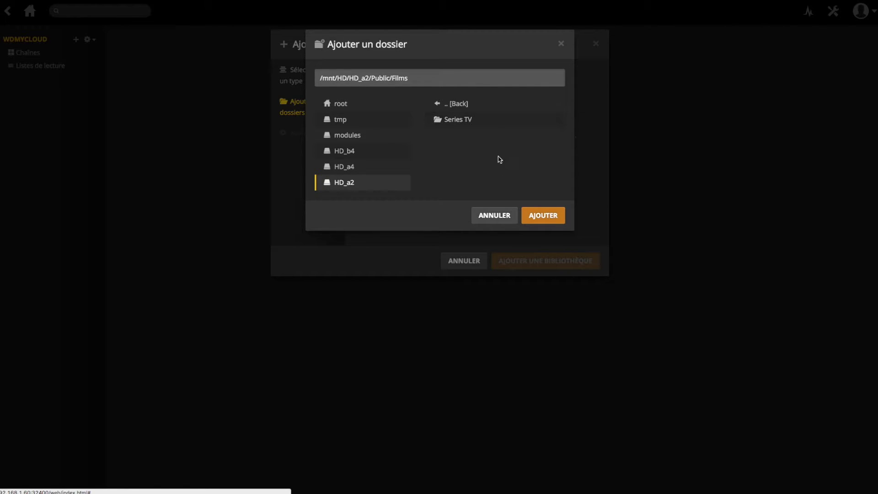
pyautogui.click(540, 214)
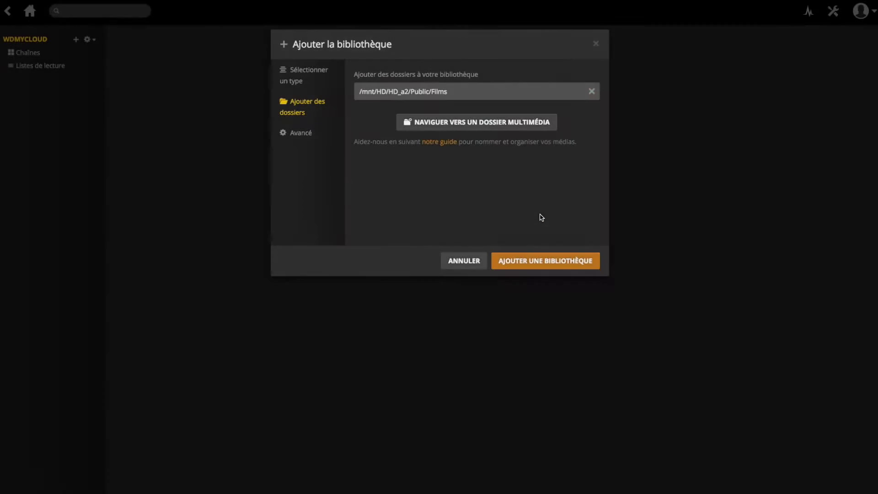
pyautogui.click(544, 261)
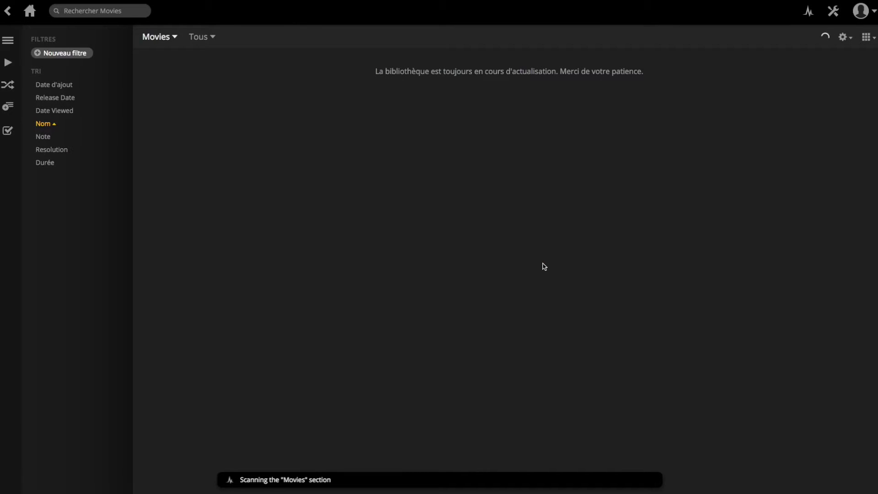
# Start a second library of type Séries TV from the home page with its language set to Français, and continue to the folder selection.
pyautogui.moveTo(245, 156)
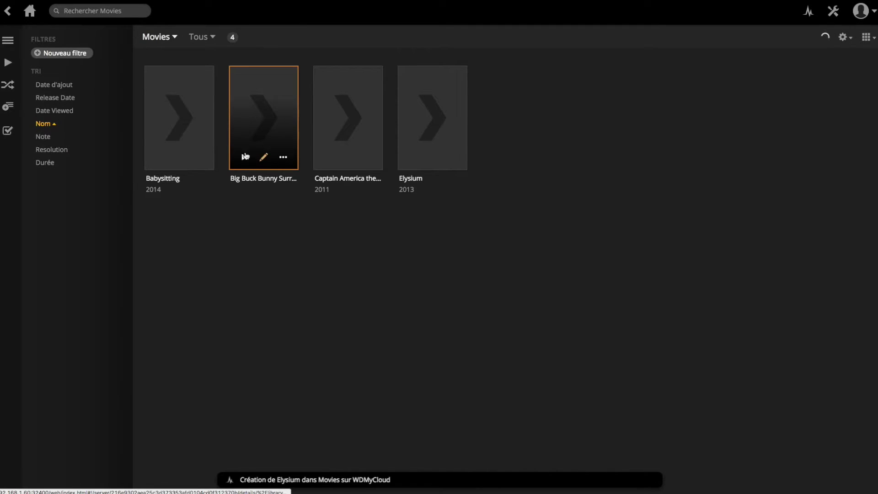
pyautogui.click(29, 11)
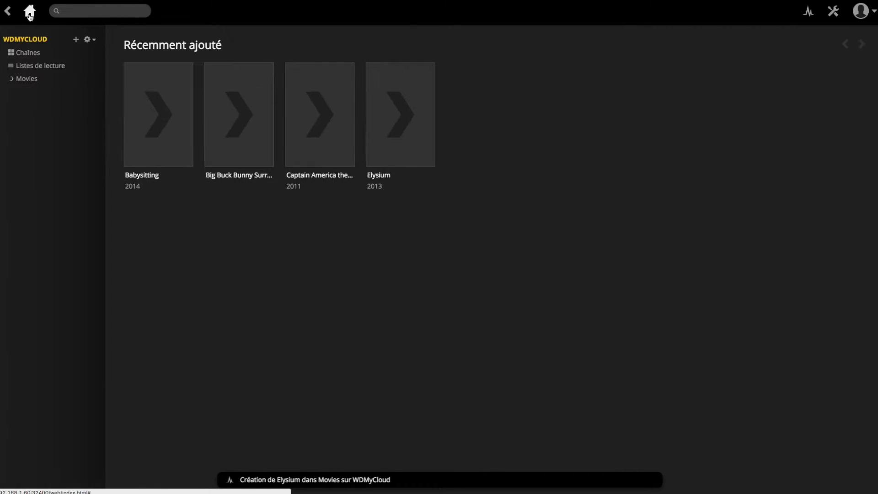
pyautogui.click(76, 40)
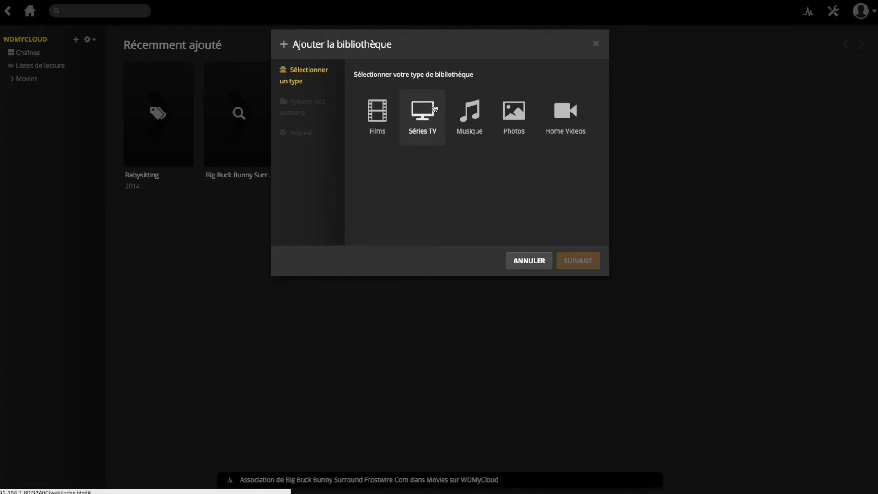
pyautogui.click(437, 106)
pyautogui.click(522, 192)
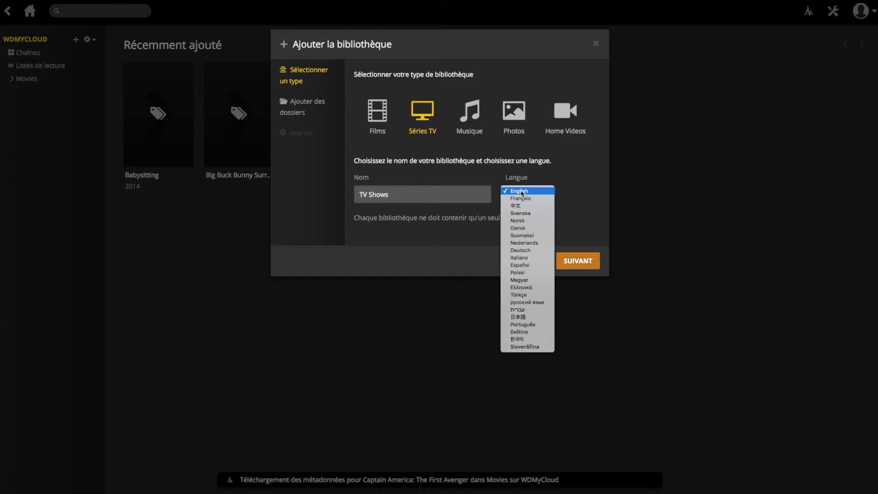
pyautogui.click(520, 198)
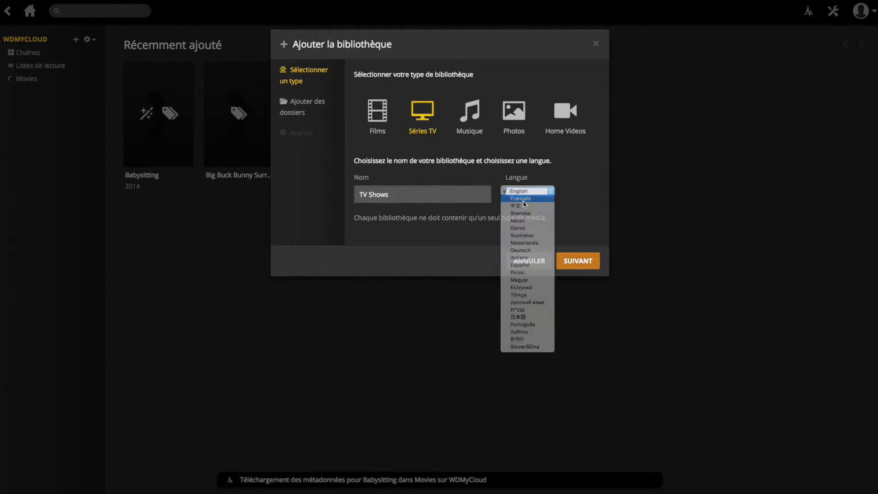
pyautogui.click(582, 261)
# Add the folder /mnt/HD/HD_a2/Public/Films/Series TV to the TV Shows library and create the library.
pyautogui.click(461, 101)
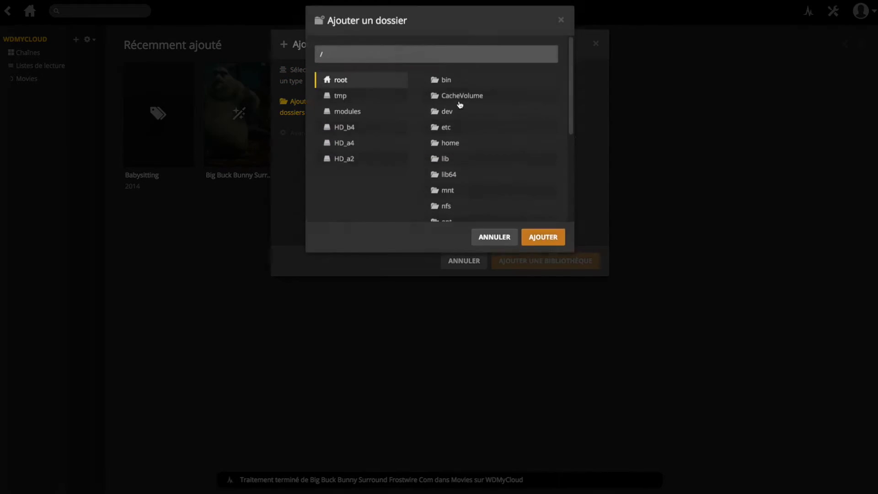
pyautogui.click(352, 184)
pyautogui.scroll(-1, 451, 189)
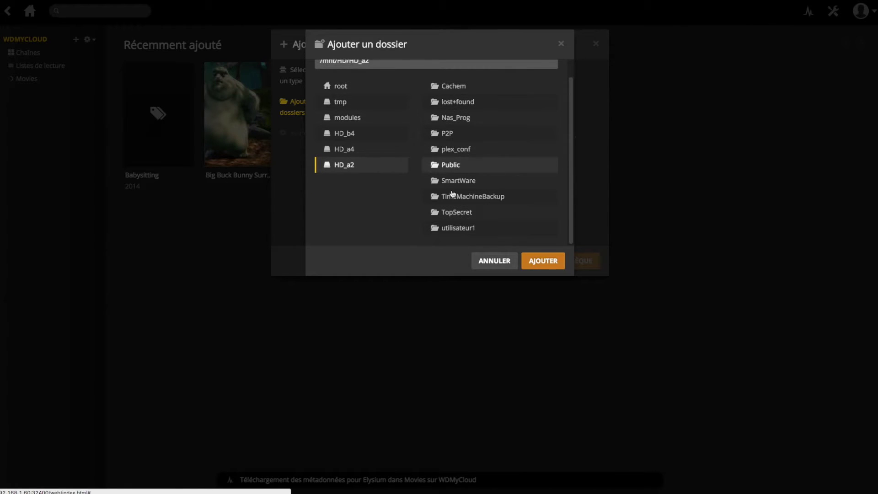
pyautogui.click(448, 165)
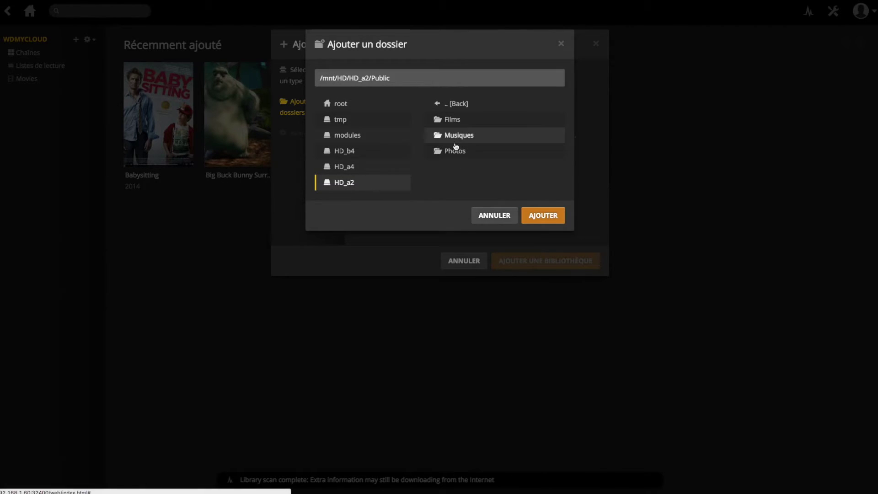
pyautogui.click(450, 119)
pyautogui.click(457, 121)
pyautogui.click(546, 217)
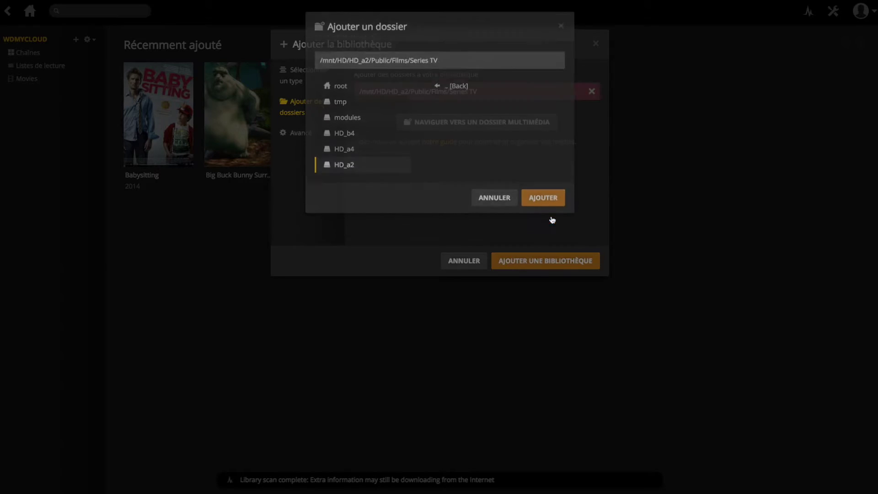
pyautogui.click(552, 260)
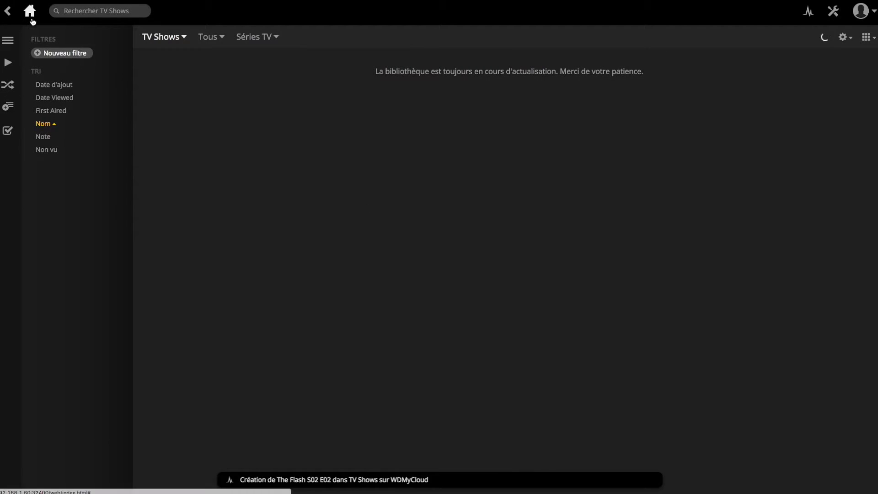
# Start a new library of type Musique from the home page, choose its language, and continue to the folder selection.
pyautogui.click(9, 14)
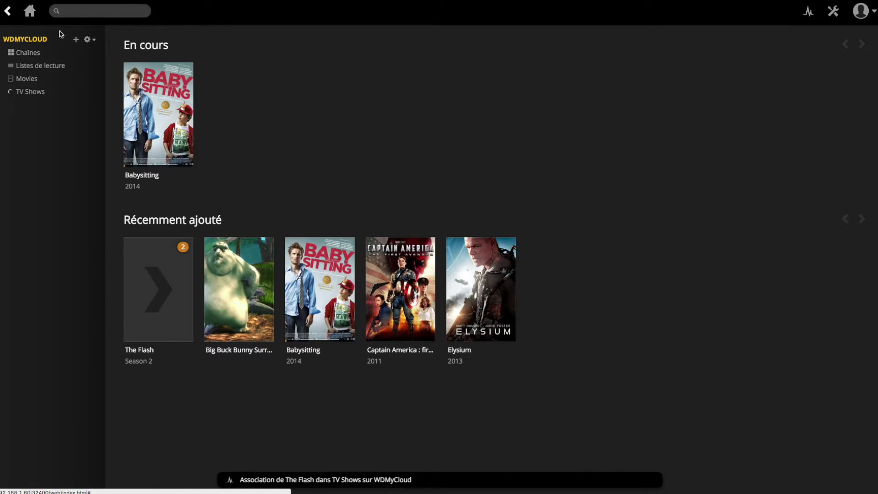
pyautogui.click(76, 40)
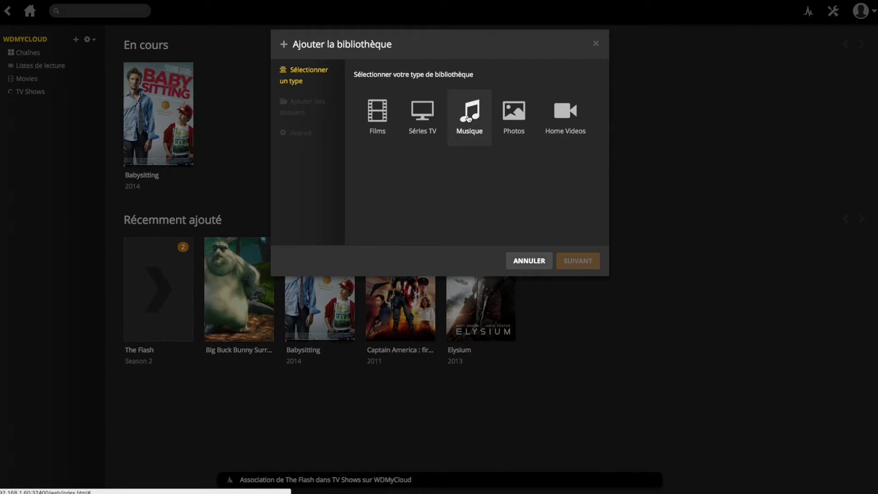
pyautogui.click(467, 119)
pyautogui.click(533, 194)
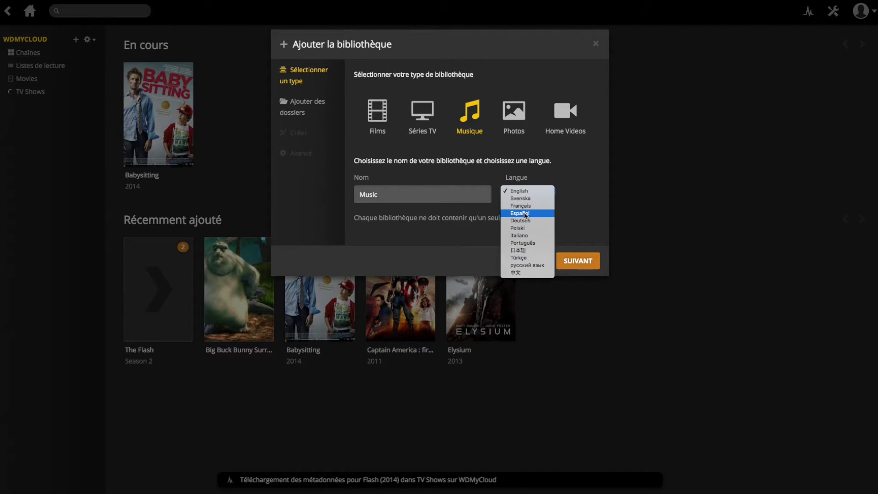
pyautogui.click(525, 213)
pyautogui.click(585, 265)
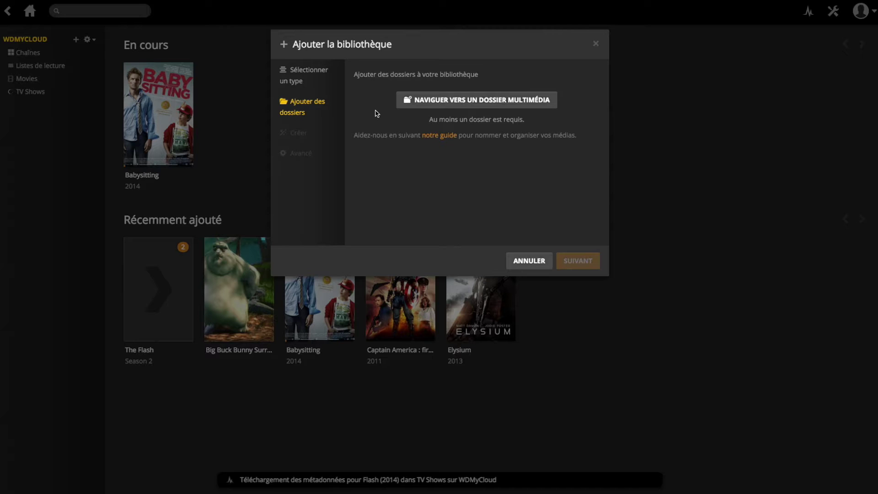
# Add the folder /mnt/HD/HD_a2/Public/Musiques to the Music library and create it with the default creation and advanced options.
pyautogui.click(485, 104)
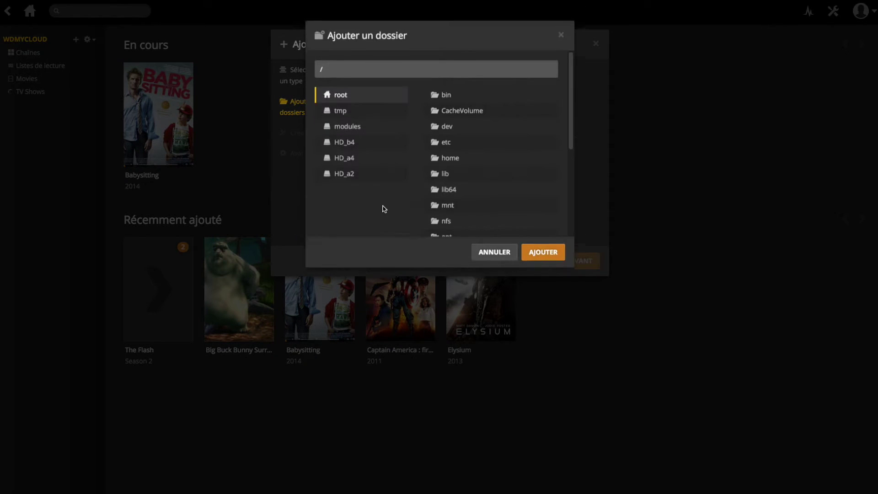
pyautogui.click(345, 182)
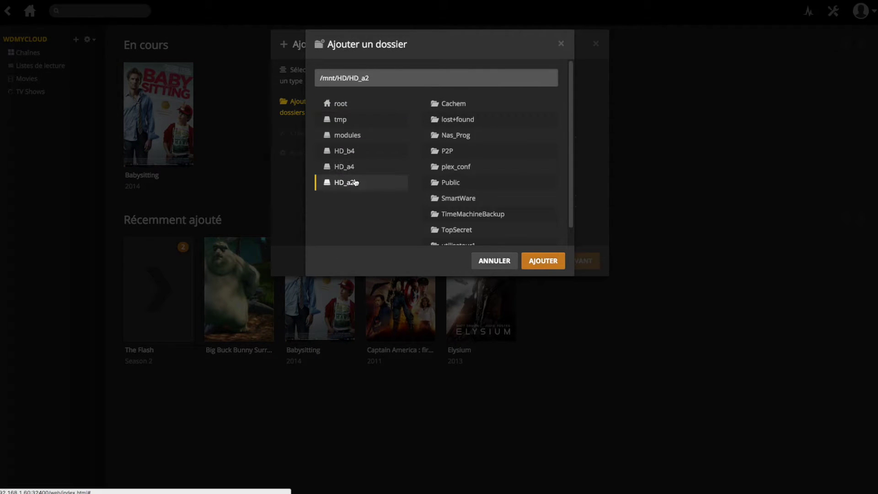
pyautogui.click(465, 182)
pyautogui.click(459, 137)
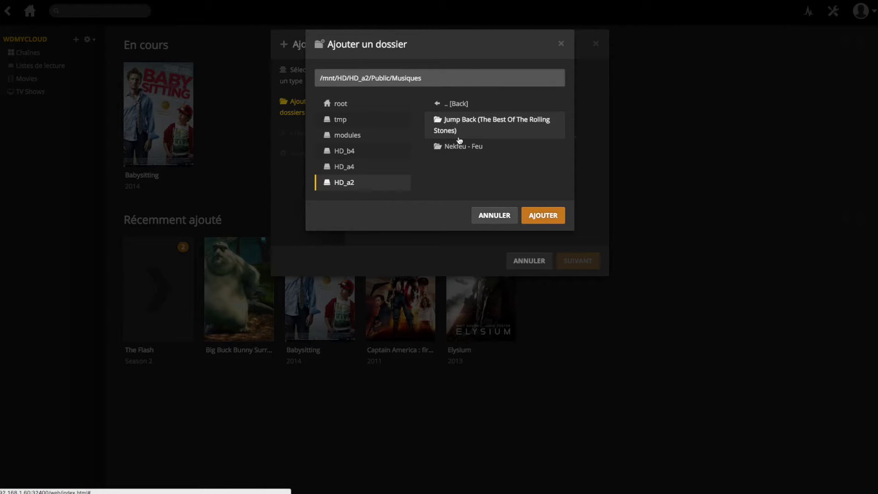
pyautogui.click(542, 216)
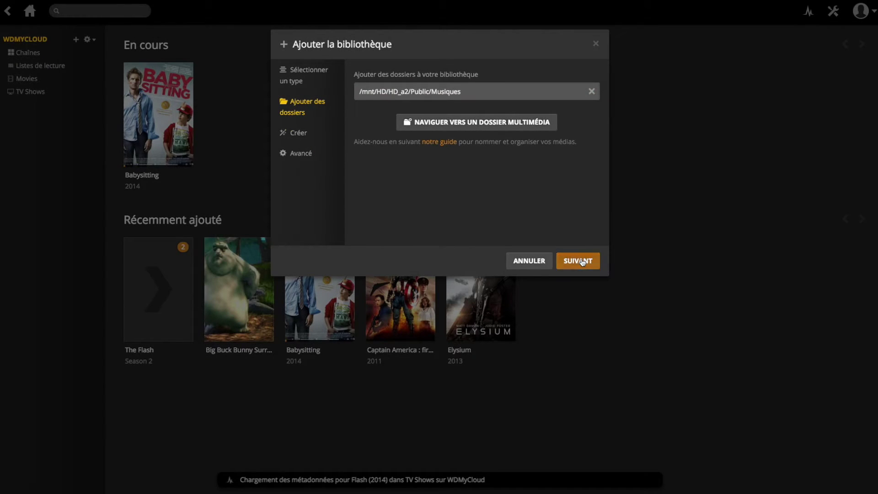
pyautogui.click(581, 262)
pyautogui.click(581, 262)
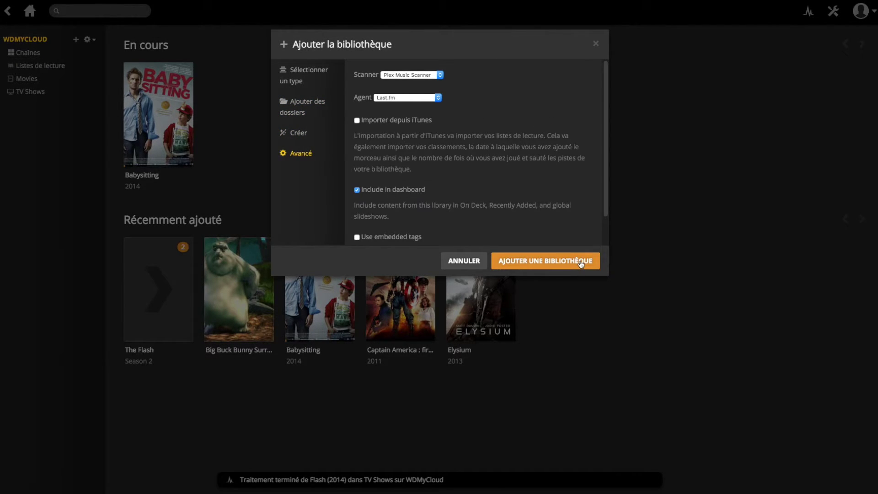
pyautogui.click(580, 262)
# Start a new library of type Photos from the home page with its language left at None, and continue to the folder selection.
pyautogui.click(9, 13)
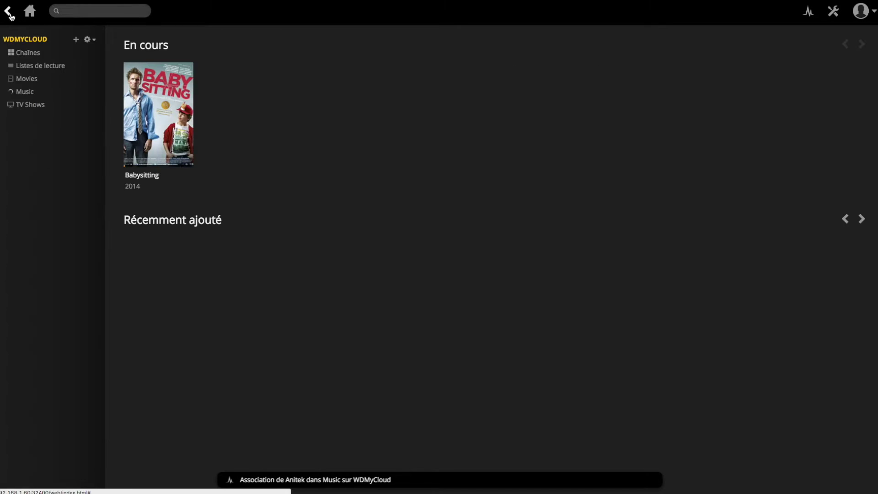
pyautogui.click(76, 40)
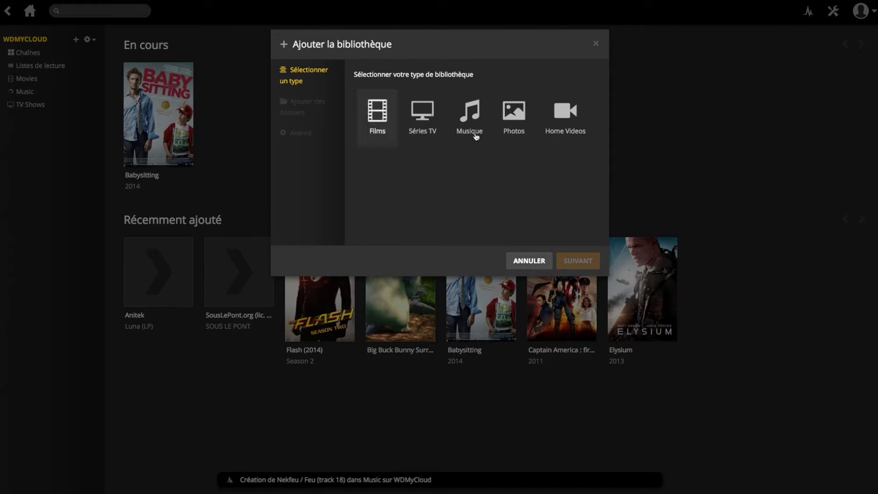
pyautogui.click(513, 114)
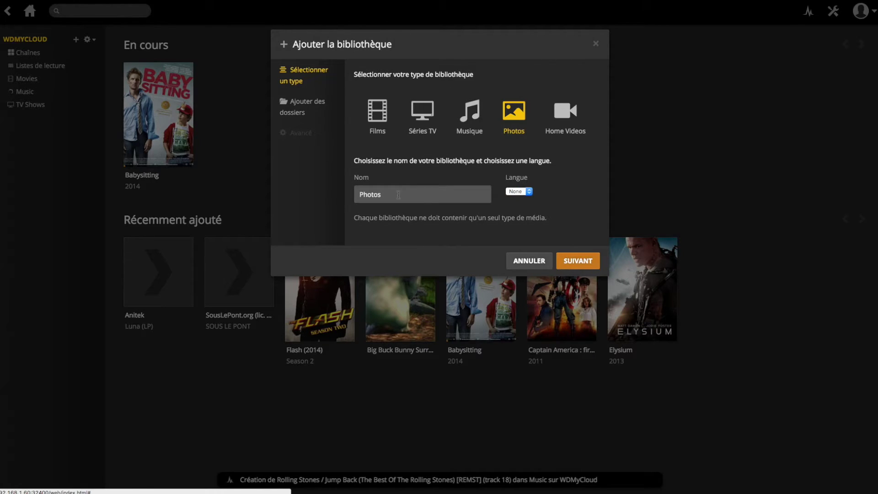
pyautogui.click(519, 191)
pyautogui.click(517, 191)
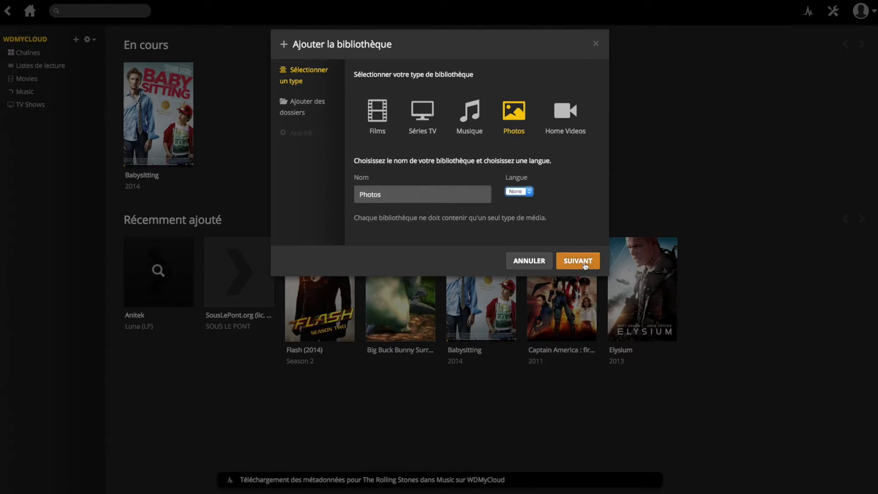
pyautogui.click(578, 260)
# Add the folder /mnt/HD/HD_a2/Public/Photos to the Photos library and create the library.
pyautogui.click(457, 98)
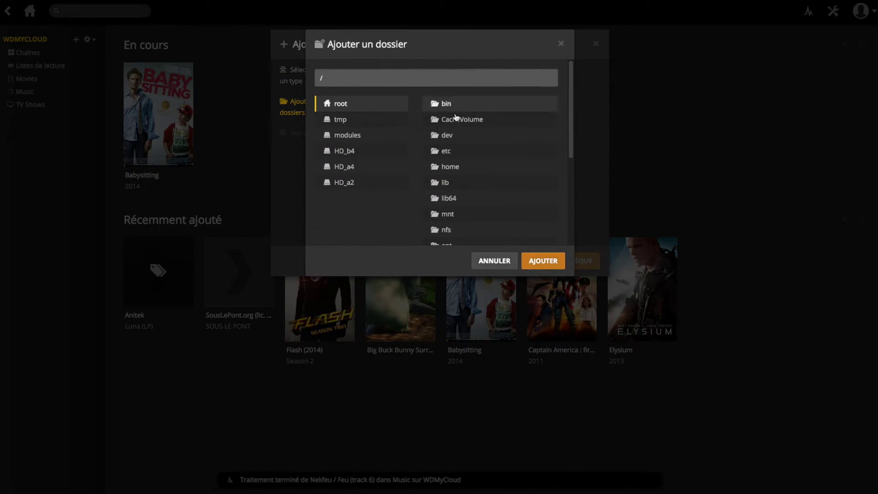
pyautogui.click(348, 184)
pyautogui.scroll(-1, 489, 191)
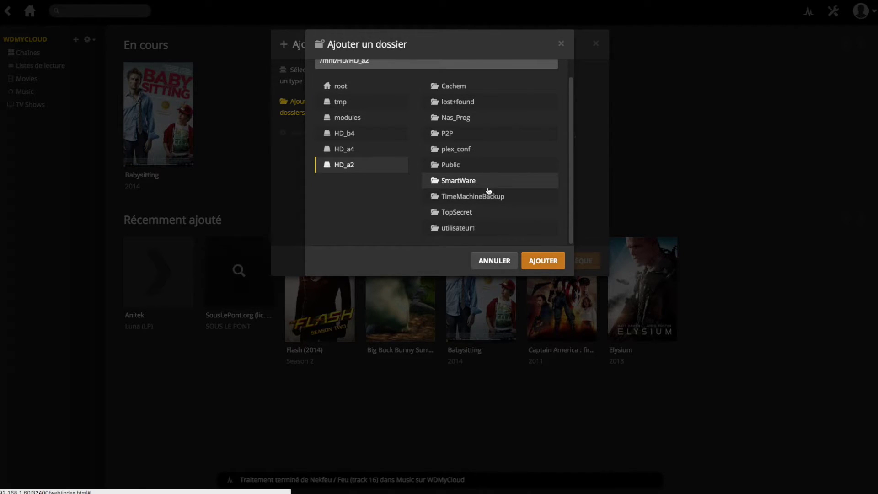
pyautogui.click(462, 165)
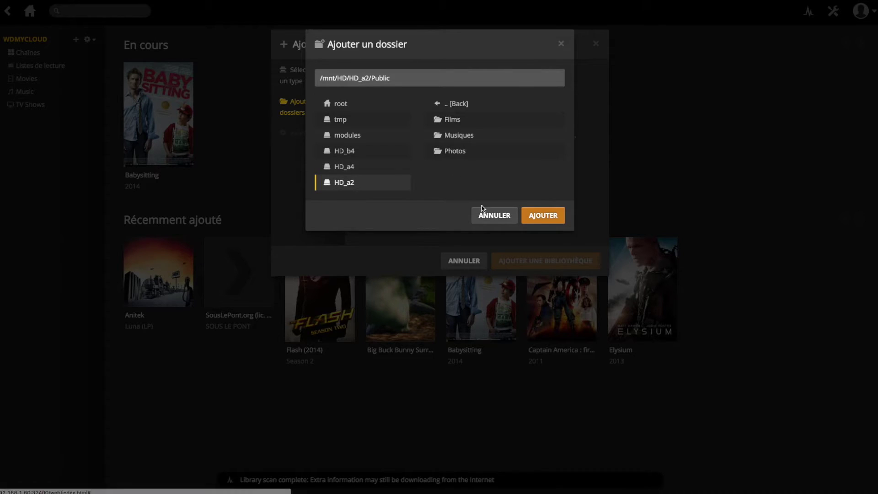
pyautogui.click(528, 218)
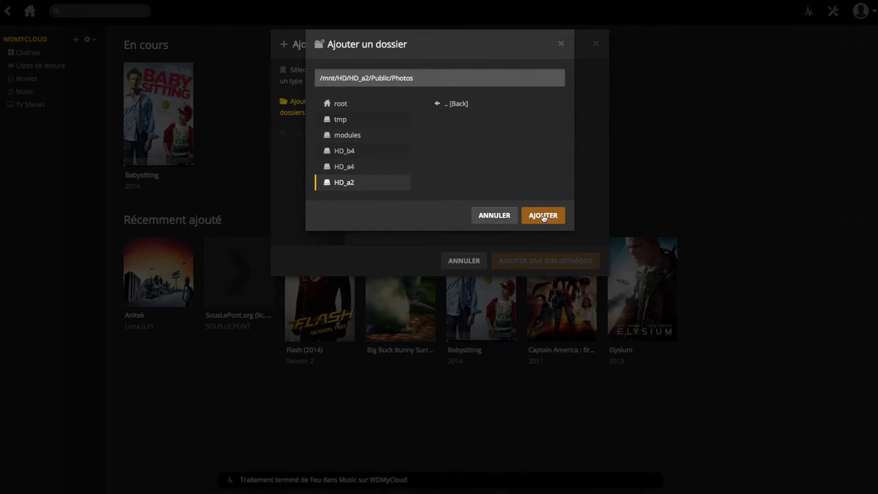
pyautogui.click(536, 258)
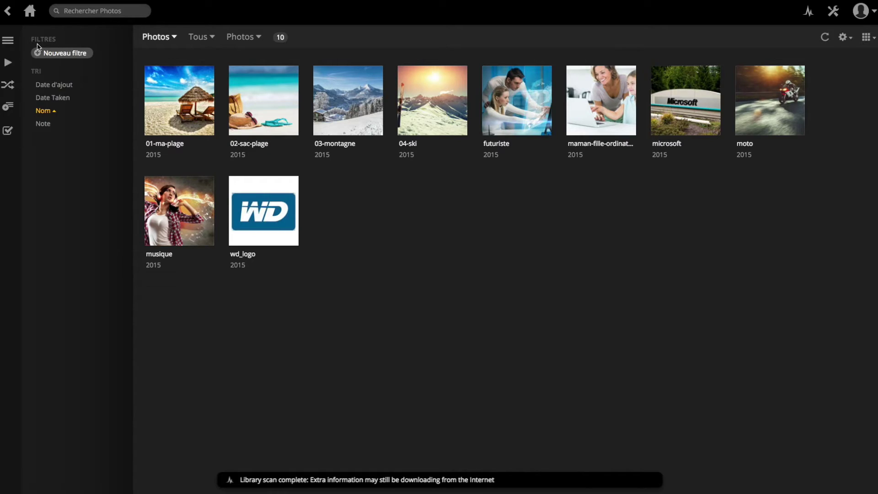
# Open the Movies library from the home page and view the details pages of Elysium and Captain America : first avenger.
pyautogui.click(7, 13)
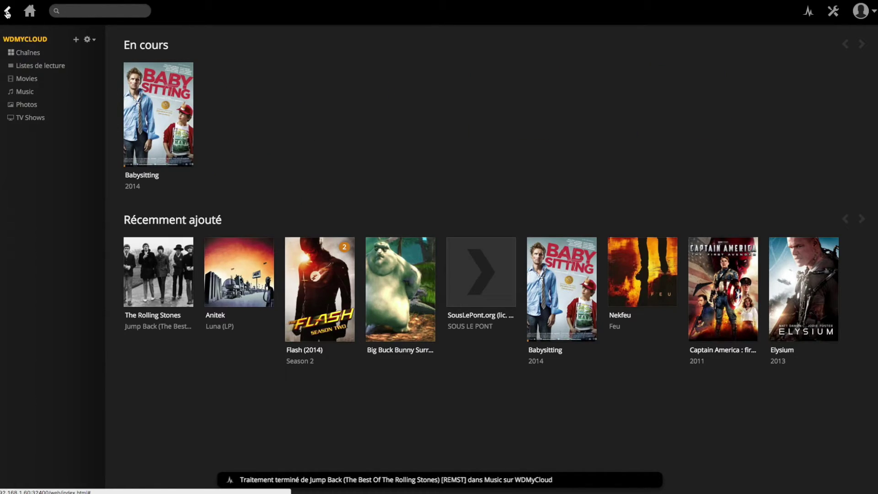
pyautogui.click(28, 81)
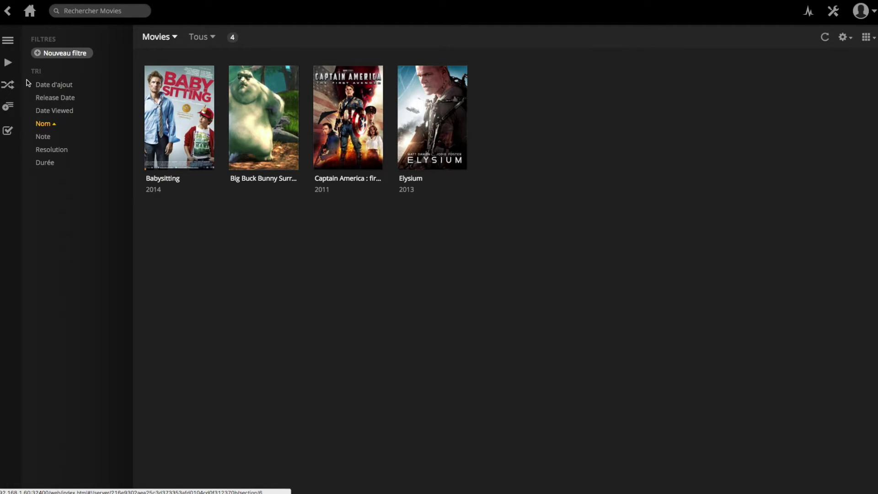
pyautogui.moveTo(253, 104)
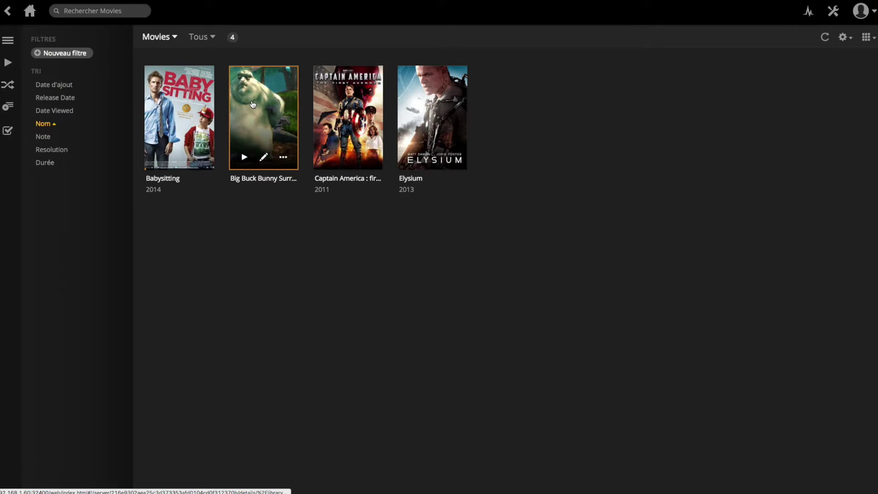
pyautogui.moveTo(449, 108)
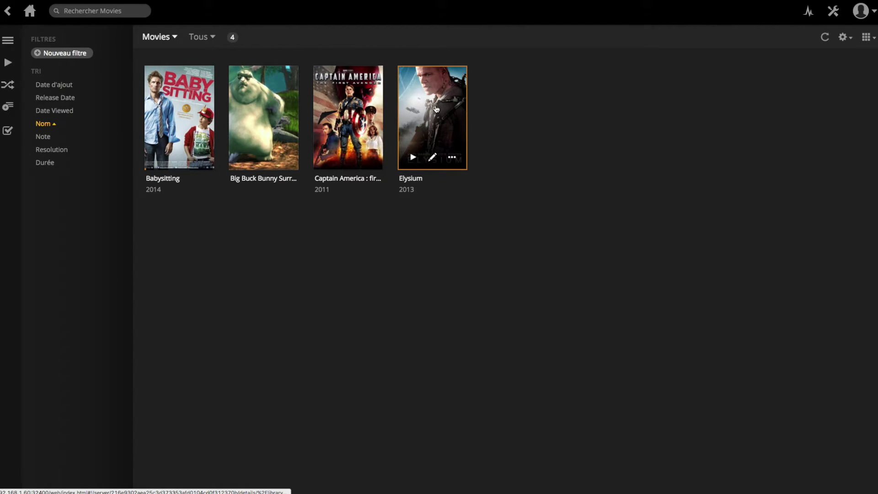
pyautogui.click(436, 109)
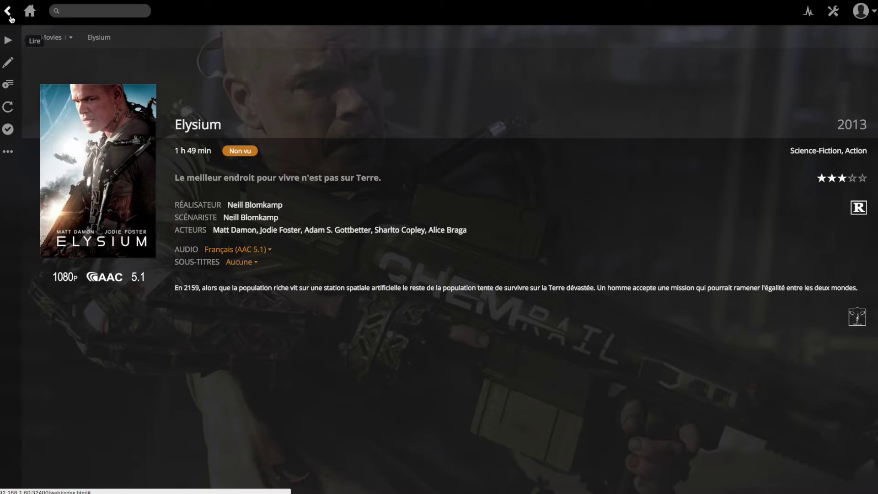
pyautogui.click(9, 13)
pyautogui.click(341, 92)
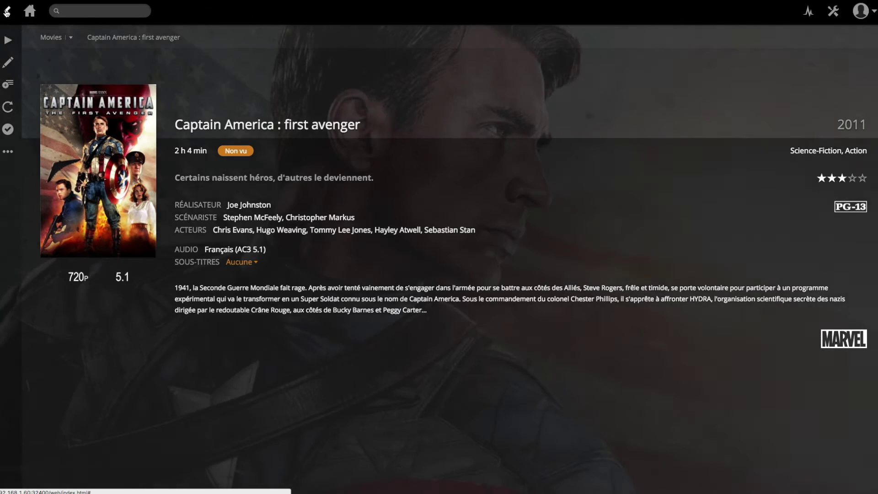
pyautogui.click(8, 11)
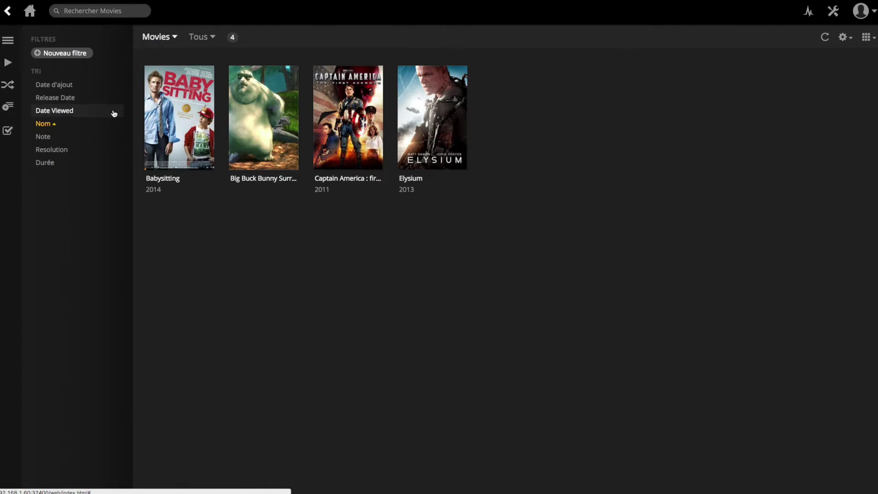
# Reopen Captain America : first avenger from the Movies library and start playing the film.
pyautogui.click(337, 112)
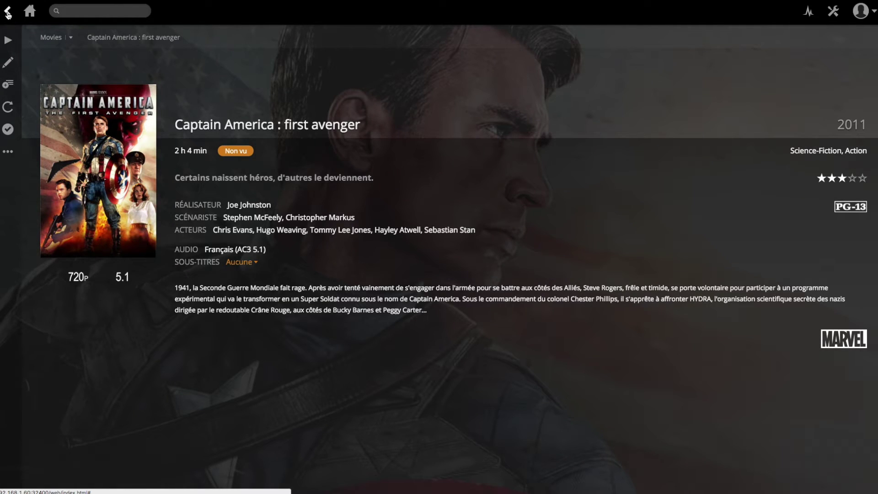
pyautogui.moveTo(79, 138)
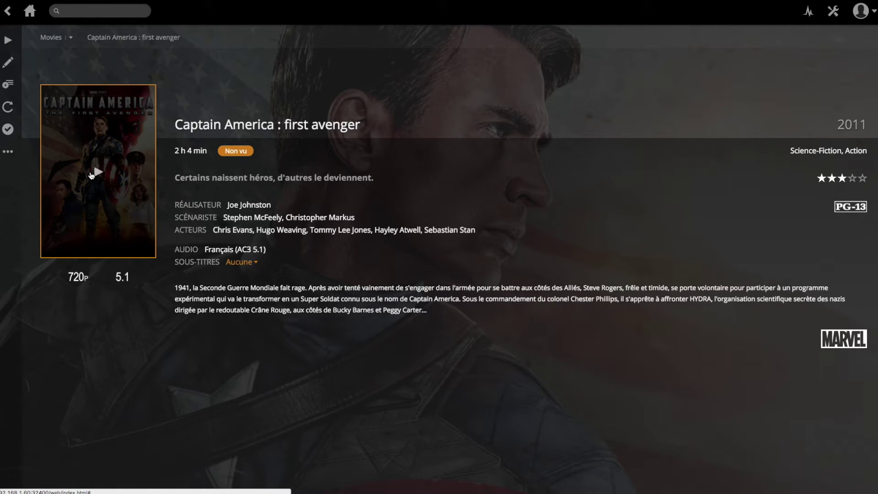
pyautogui.click(96, 173)
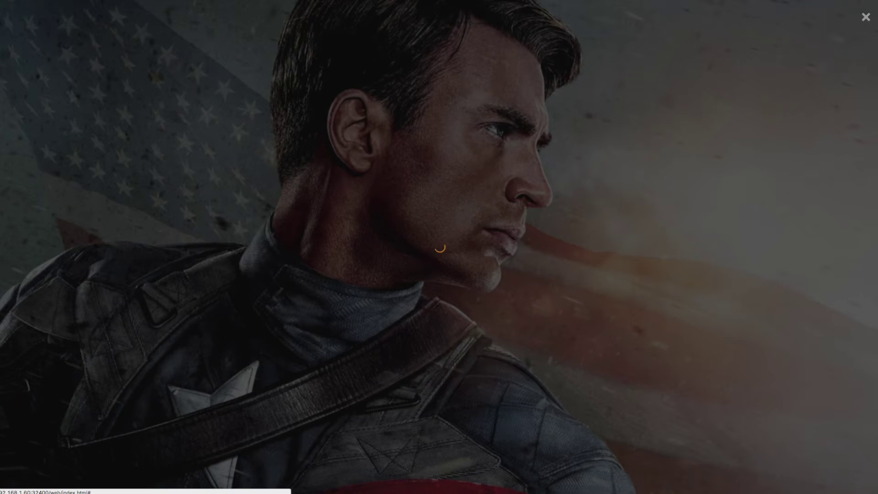